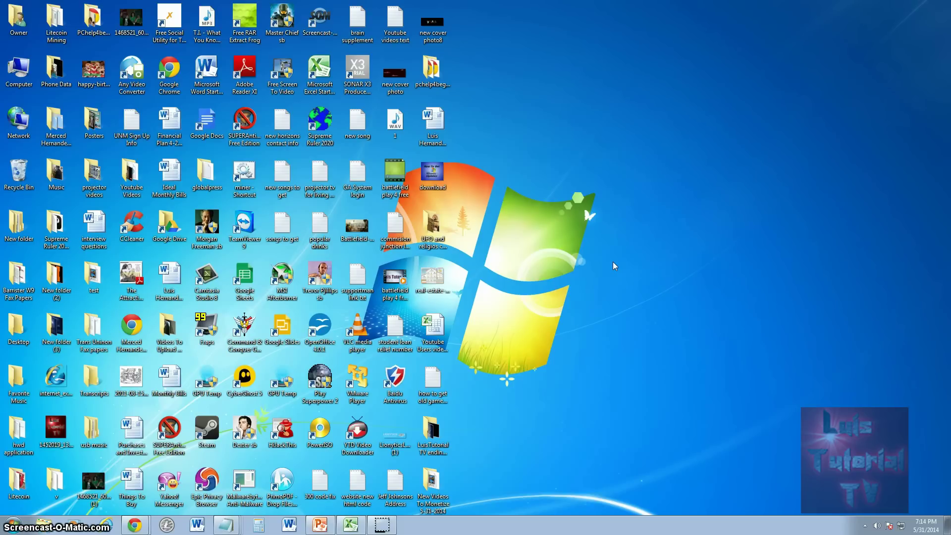
# - Open a Windows Explorer Libraries window and move it right on screen
pyautogui.click(50, 515)
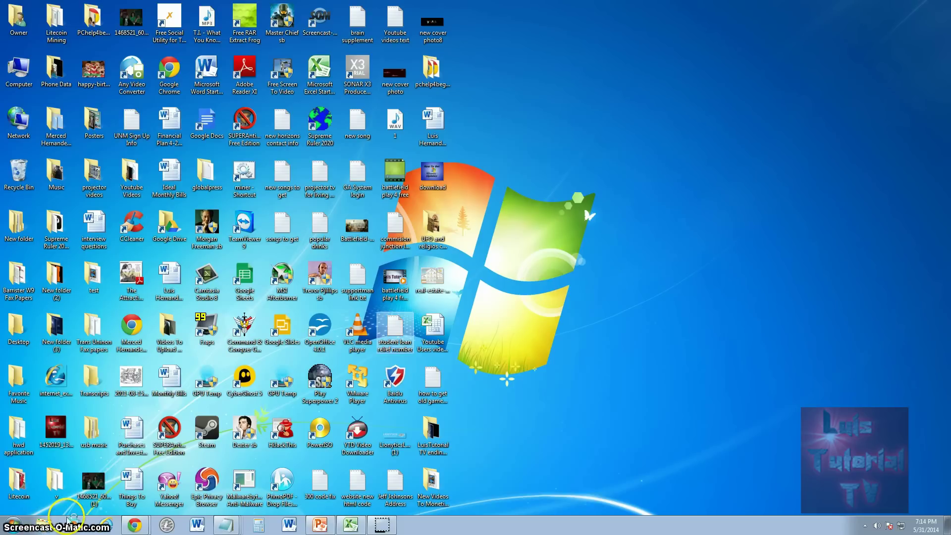
pyautogui.moveTo(263, 105); pyautogui.dragTo(404, 132)
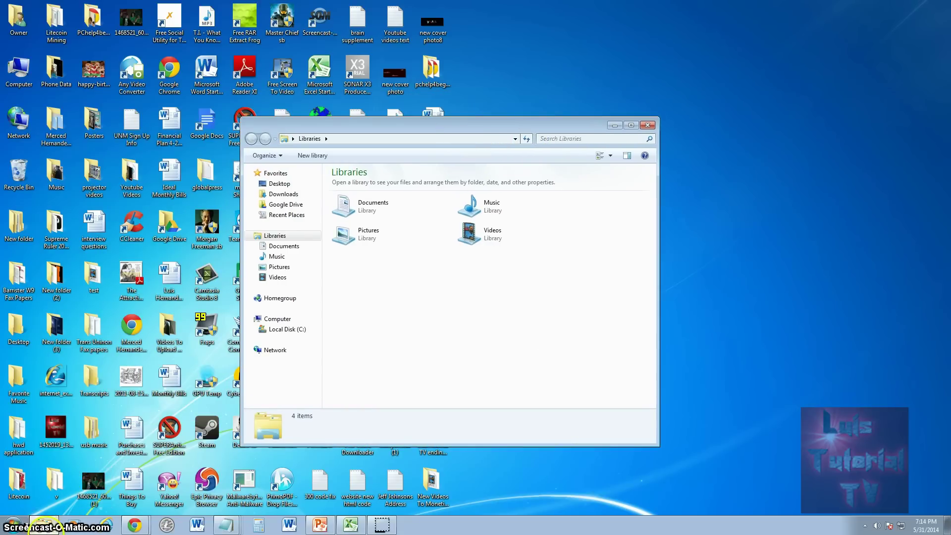
pyautogui.moveTo(46, 529)
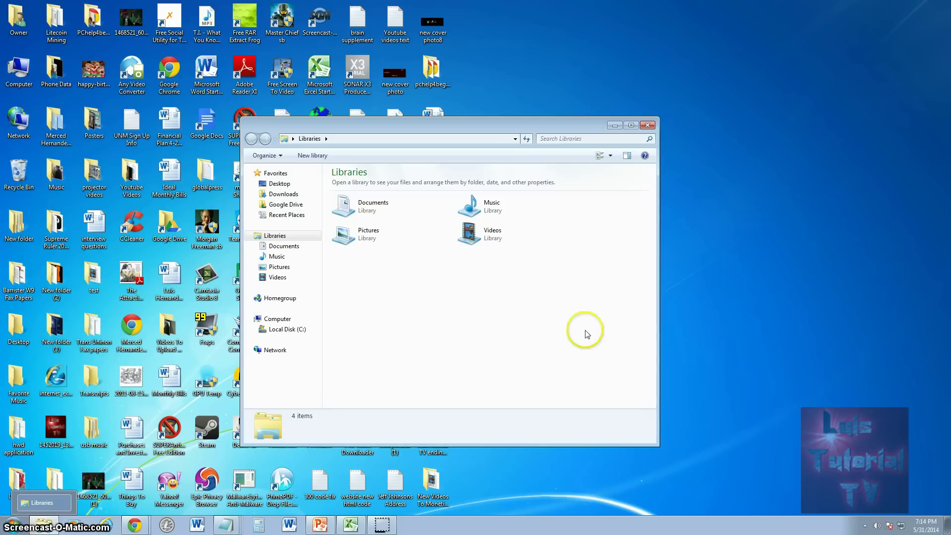
pyautogui.moveTo(383, 124)
pyautogui.mouseDown()
pyautogui.moveTo(415, 153)
pyautogui.moveTo(399, 125)
pyautogui.mouseUp()
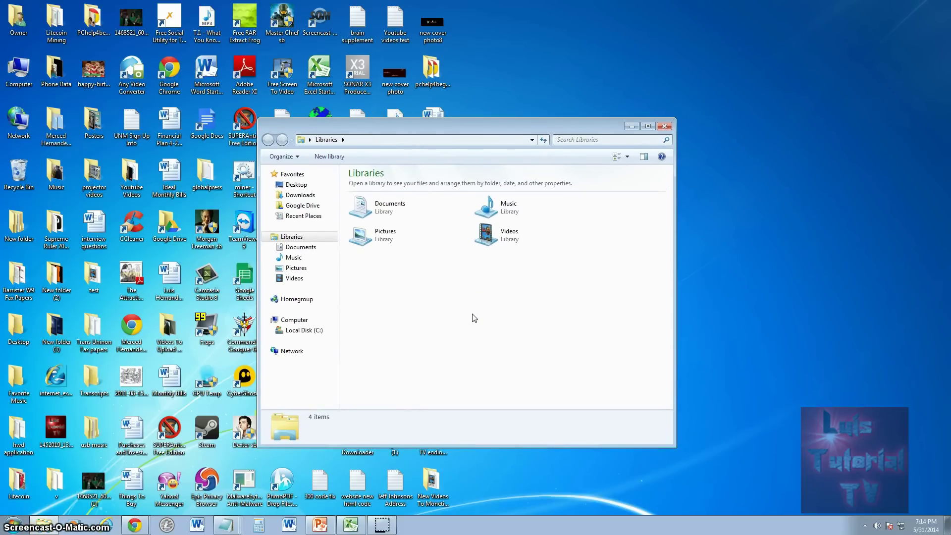
# - Navigate to C:\Program Files\Microsoft Games through Computer and Local Disk (C:)
pyautogui.click(292, 320)
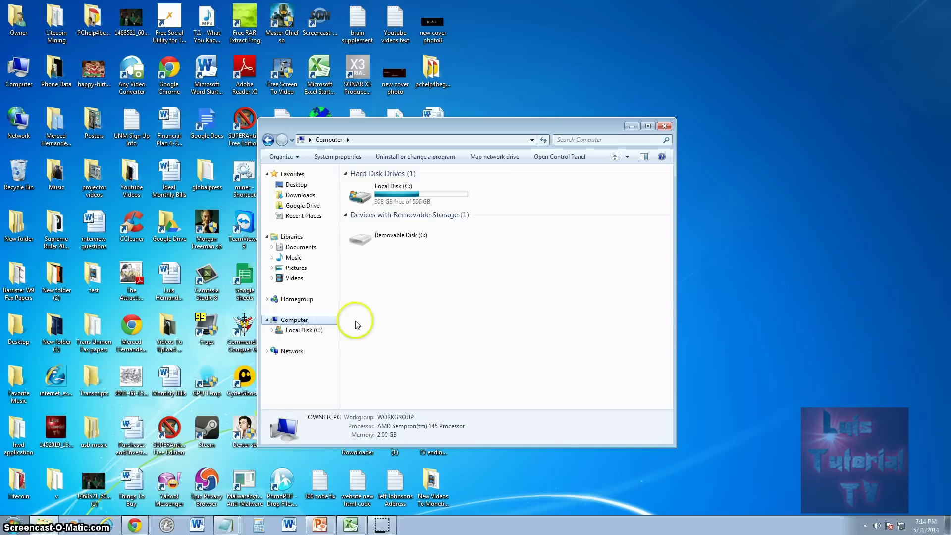
pyautogui.doubleClick(400, 201)
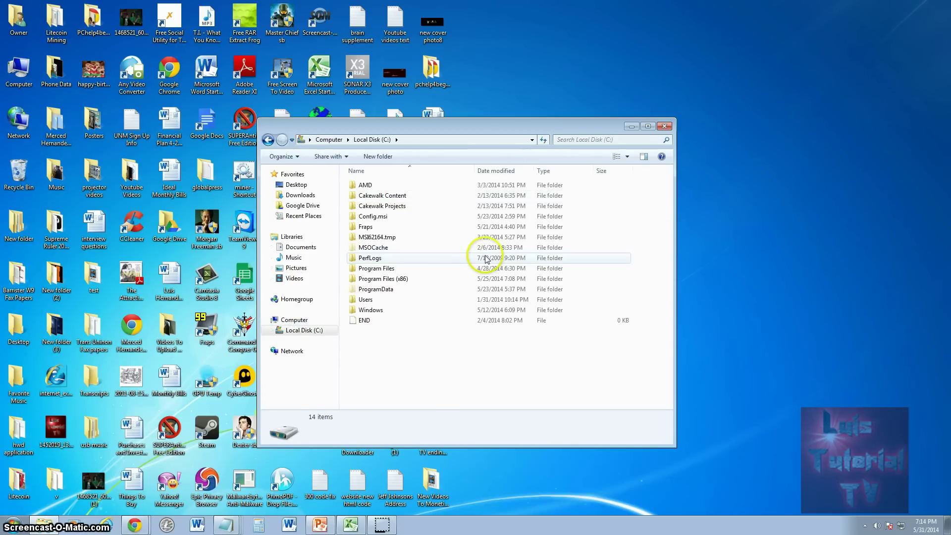
pyautogui.doubleClick(384, 270)
pyautogui.click(384, 270)
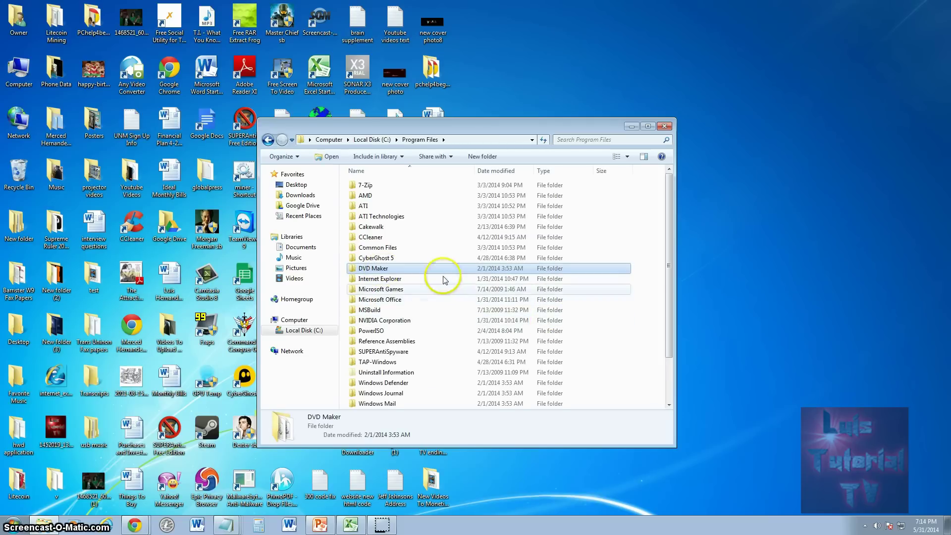
pyautogui.doubleClick(380, 290)
pyautogui.moveTo(461, 126); pyautogui.dragTo(348, 108)
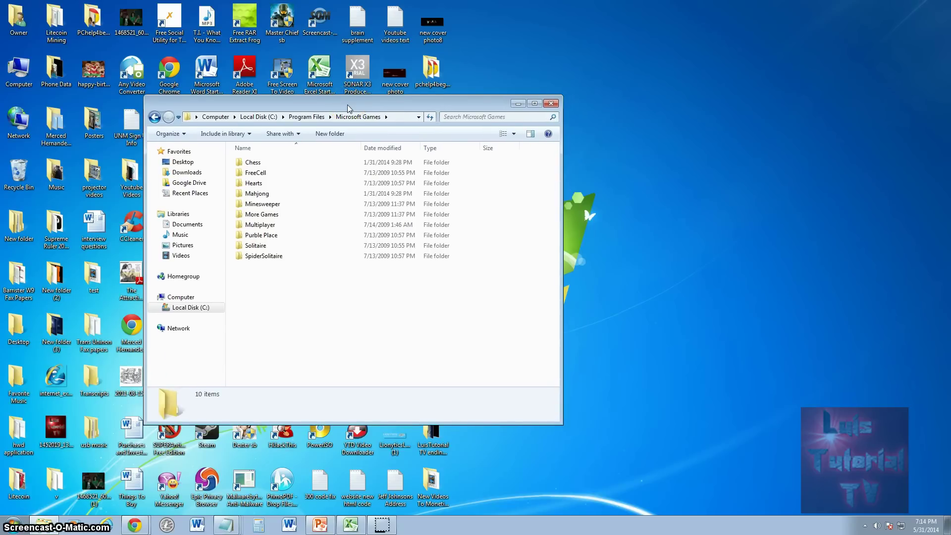
pyautogui.moveTo(349, 108); pyautogui.dragTo(335, 106)
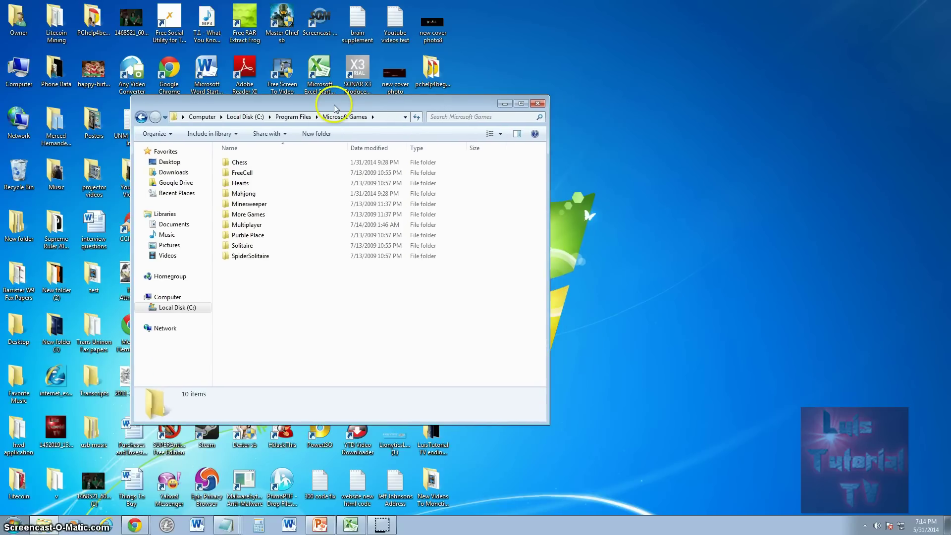
# - Browse the game folders from Solitaire to Chess, briefly opening Multiplayer
pyautogui.click(245, 246)
pyautogui.click(254, 258)
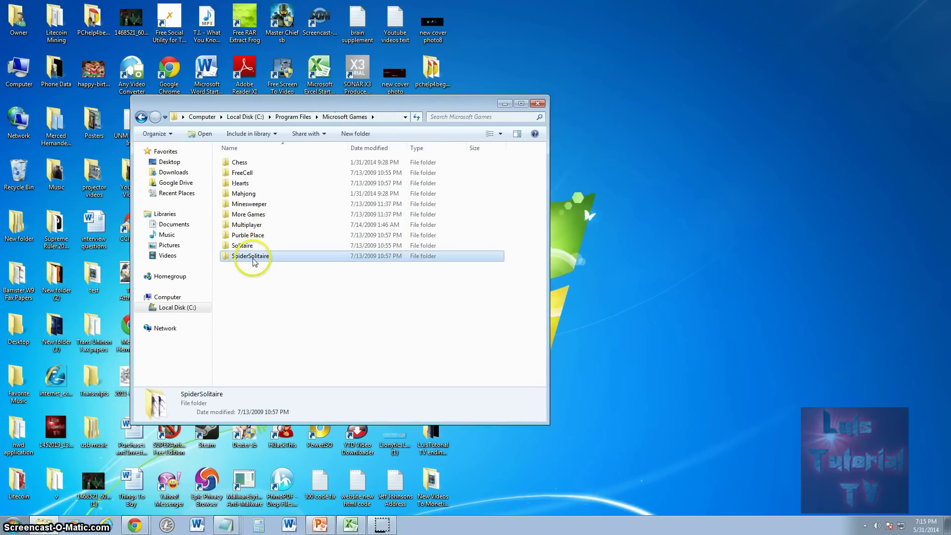
pyautogui.click(248, 235)
pyautogui.doubleClick(253, 225)
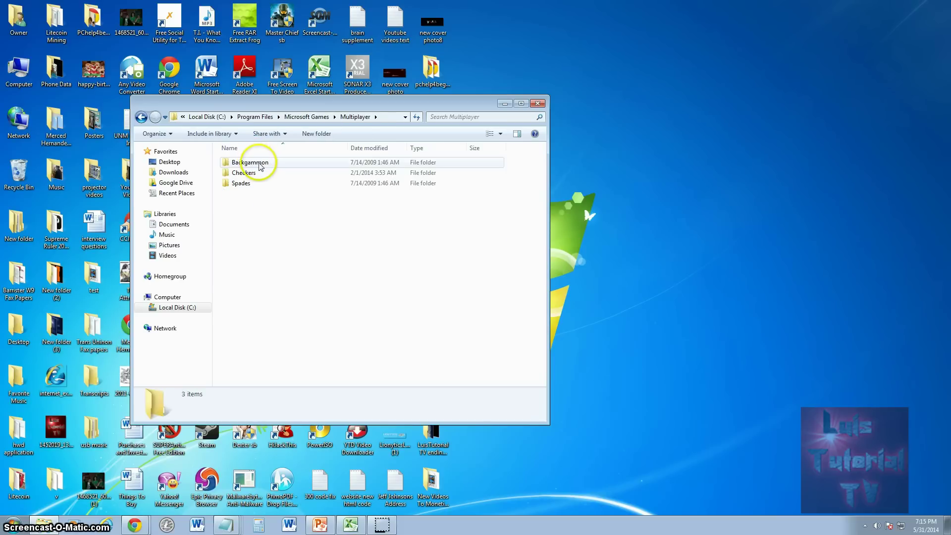
pyautogui.click(141, 117)
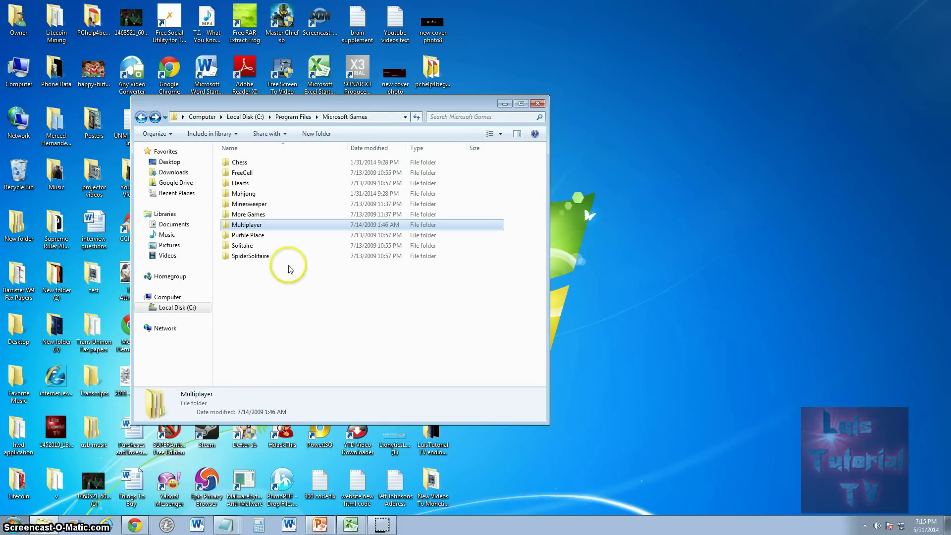
pyautogui.click(262, 206)
pyautogui.click(261, 194)
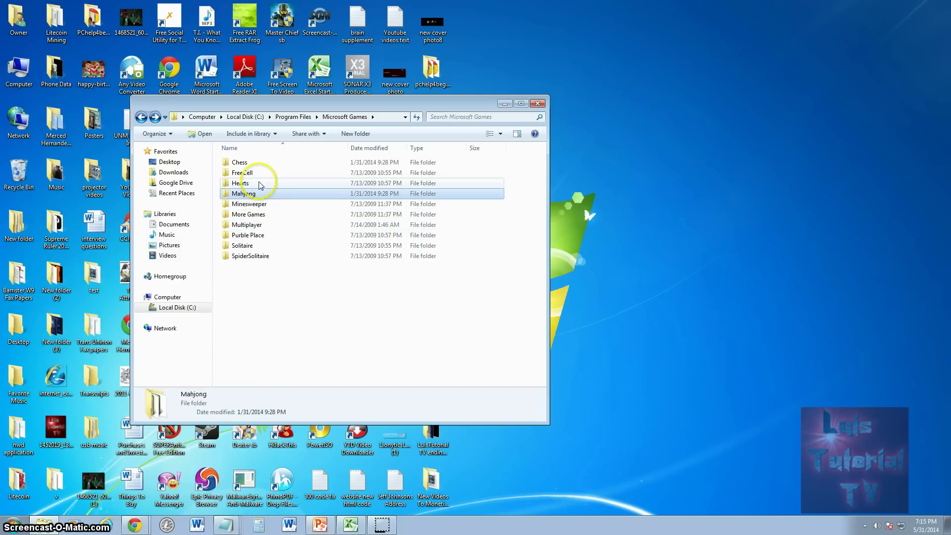
pyautogui.click(260, 182)
pyautogui.click(258, 174)
pyautogui.click(257, 162)
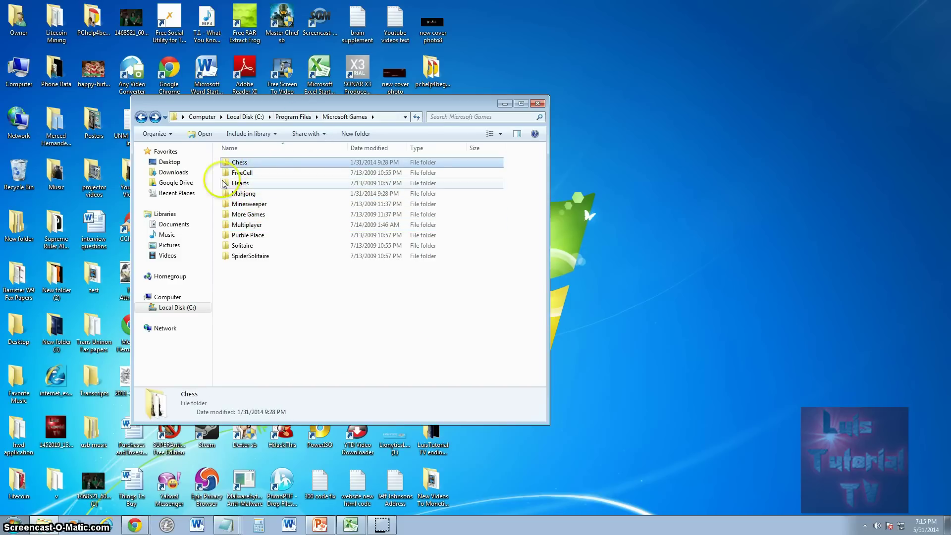
pyautogui.moveTo(402, 109); pyautogui.dragTo(368, 109)
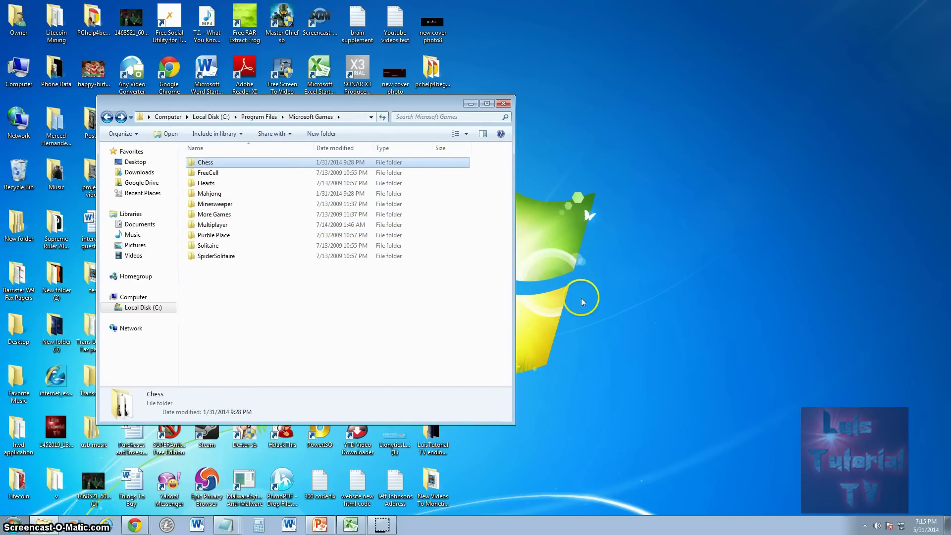
# - Create a new desktop folder through New > Folder and name it 'Microsoft games'
pyautogui.rightClick(655, 198)
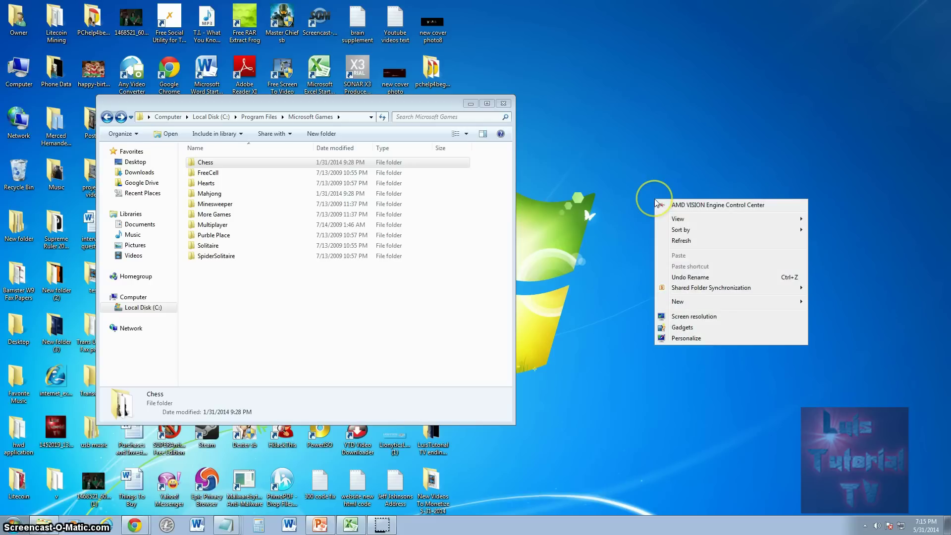
pyautogui.click(709, 308)
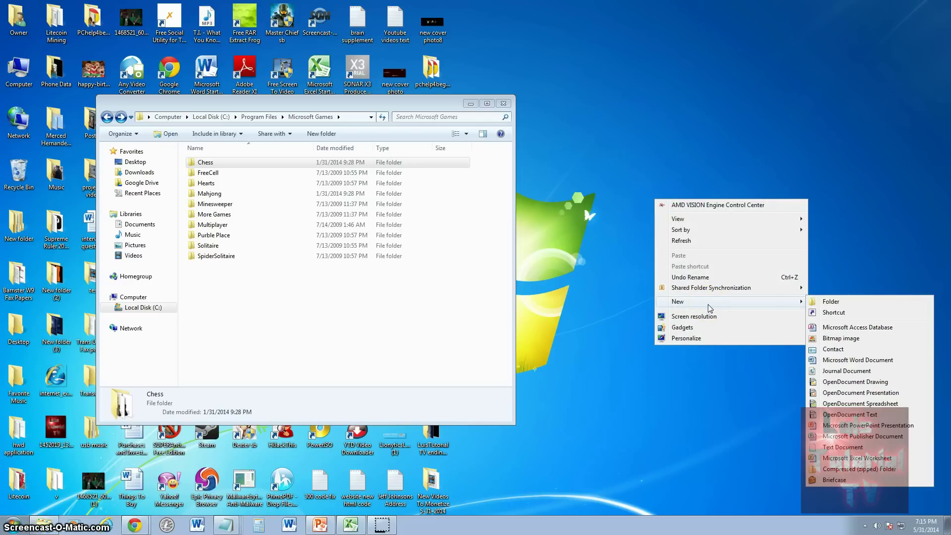
pyautogui.click(812, 302)
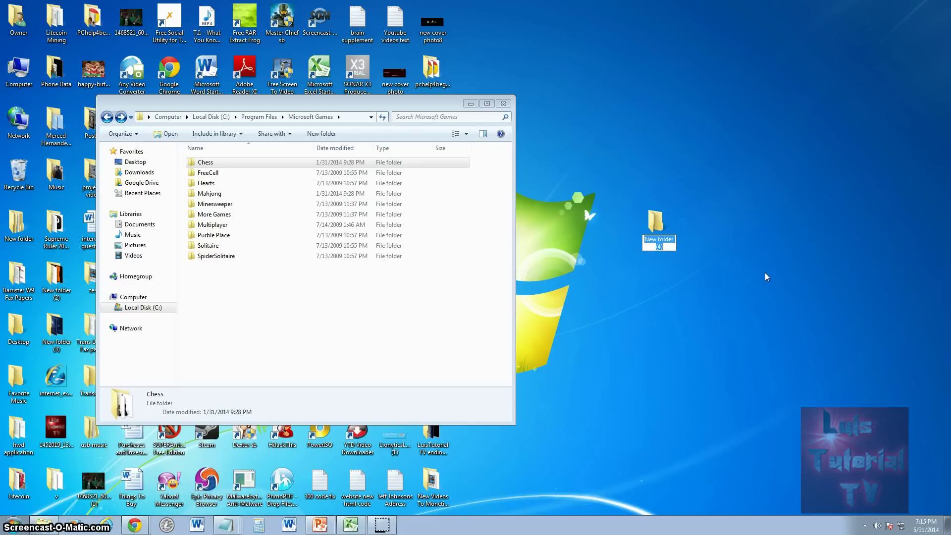
pyautogui.press('BackSpace')
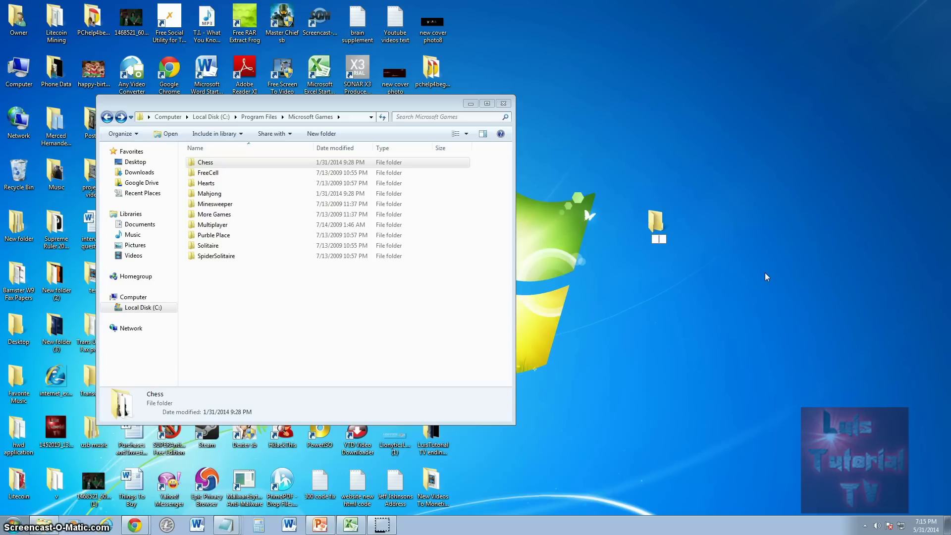
pyautogui.write('Micorosa')
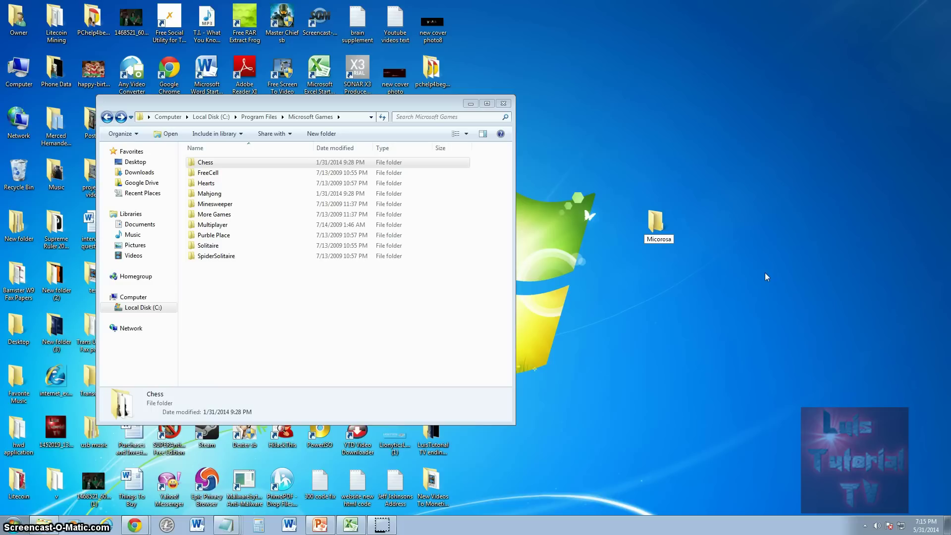
pyautogui.press('BackSpace')
pyautogui.press('BackSpace')
pyautogui.press('BackSpace')
pyautogui.press('BackSpace')
pyautogui.press('BackSpace')
pyautogui.write('rosoft games')
pyautogui.click(606, 302)
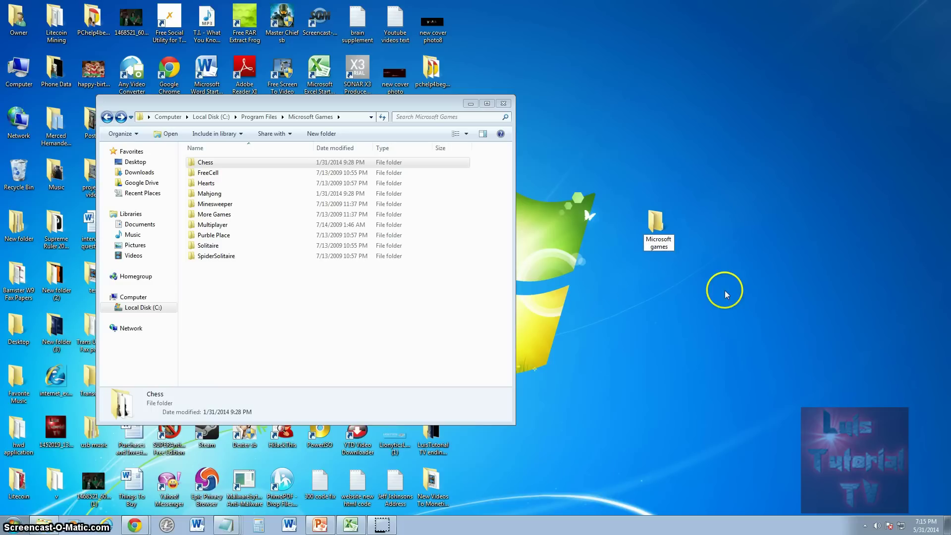
# - Open the empty Microsoft games folder alongside the source and select all ten game folders
pyautogui.doubleClick(656, 221)
pyautogui.moveTo(291, 105); pyautogui.dragTo(660, 106)
pyautogui.moveTo(388, 101); pyautogui.dragTo(335, 98)
pyautogui.click(307, 343)
pyautogui.moveTo(348, 336); pyautogui.dragTo(136, 144)
pyautogui.click(251, 318)
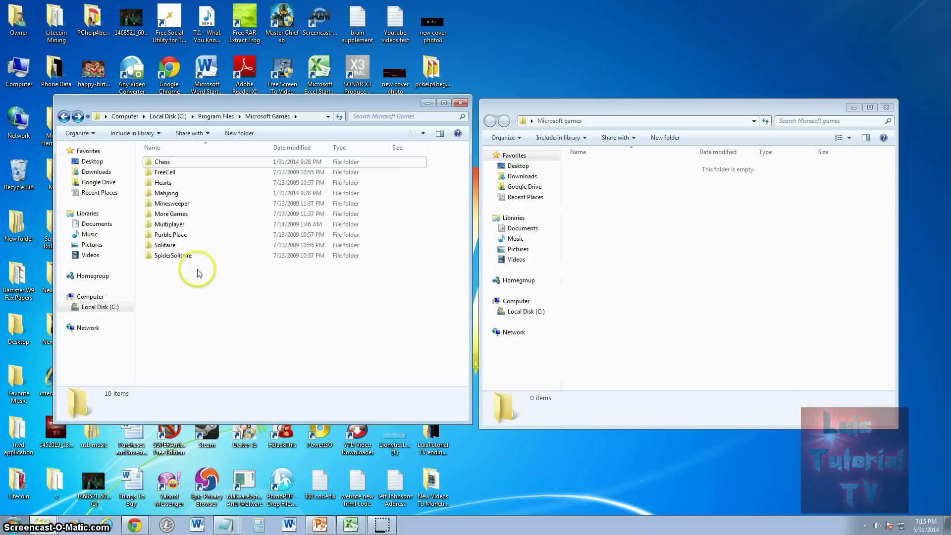
pyautogui.click(171, 245)
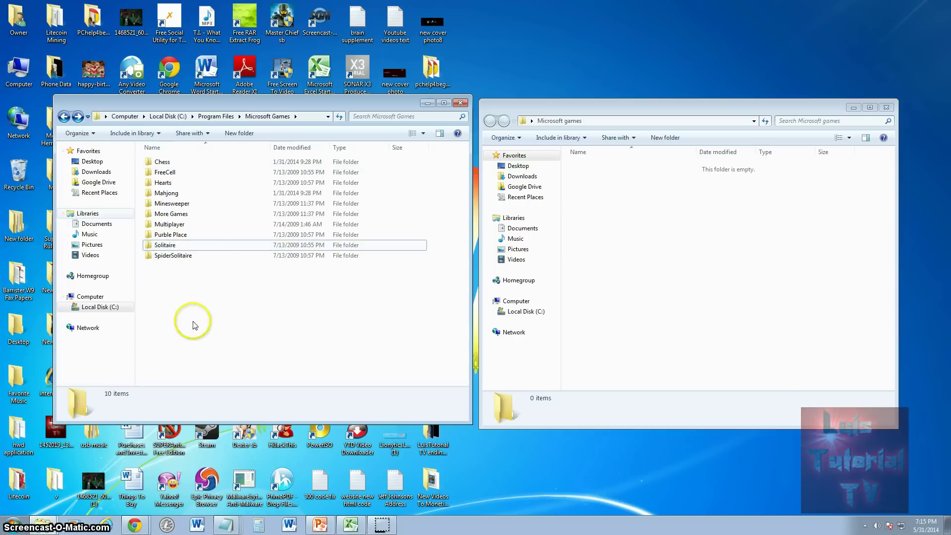
pyautogui.moveTo(255, 329); pyautogui.dragTo(174, 167)
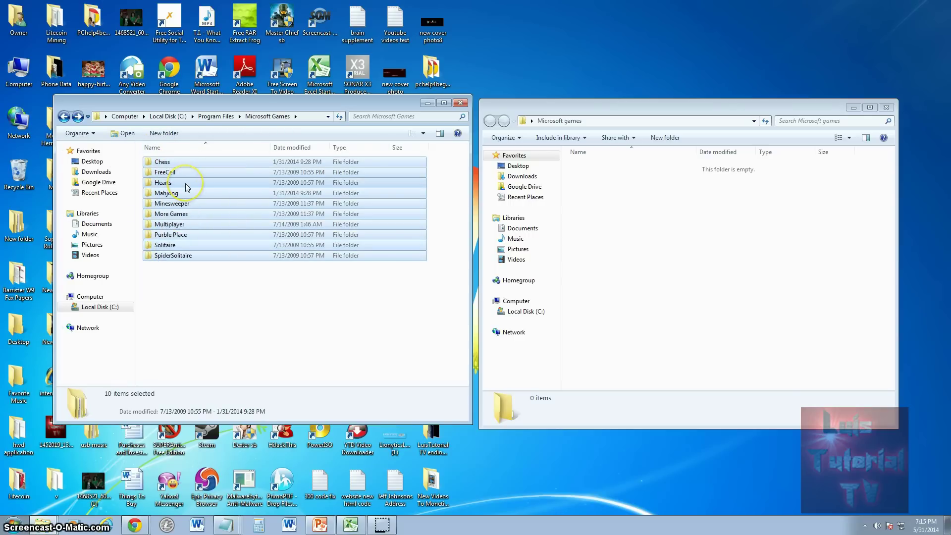
# - Copy the ten game folders and paste them into the desktop Microsoft games folder
pyautogui.rightClick(186, 183)
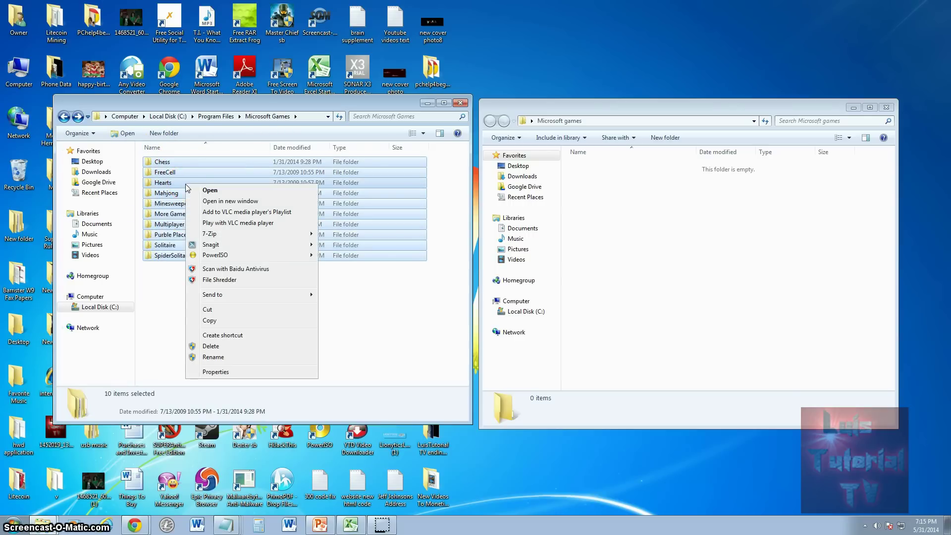
pyautogui.click(203, 330)
pyautogui.rightClick(652, 232)
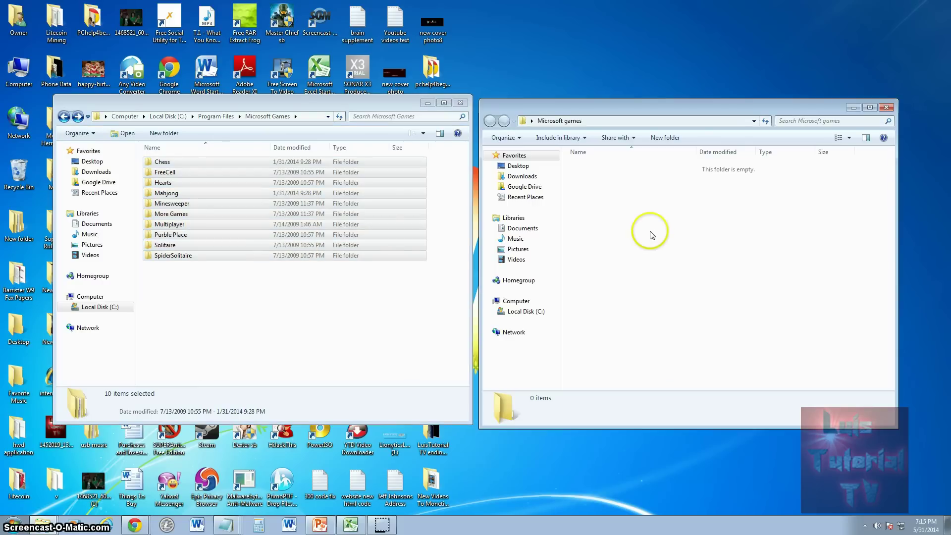
pyautogui.click(688, 314)
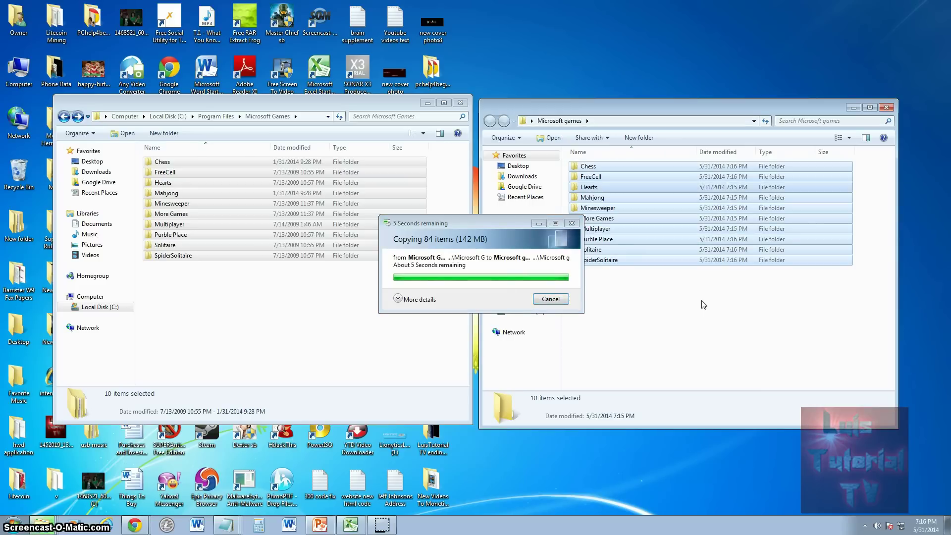
pyautogui.click(646, 323)
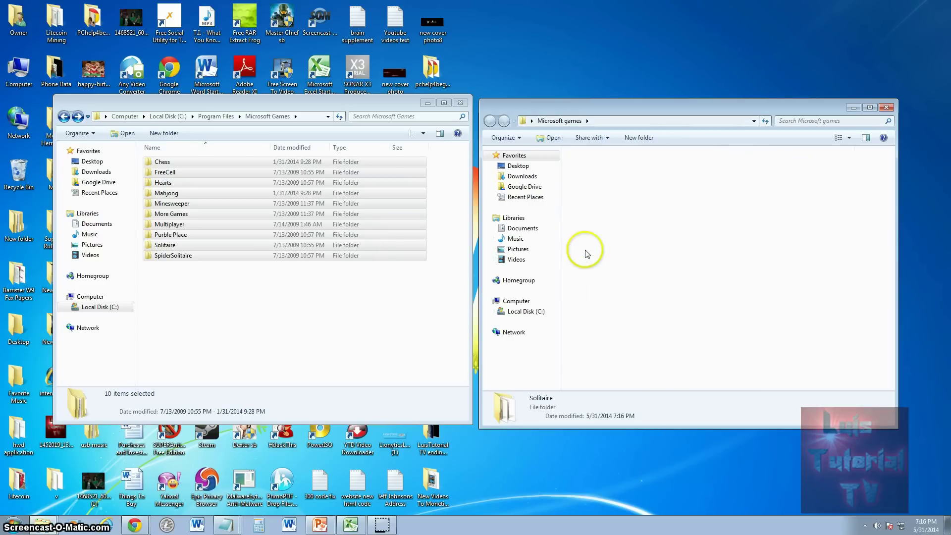
# - Create a shortcut to the Solitaire application in the copied Solitaire folder and place it on the desktop
pyautogui.doubleClick(643, 248)
pyautogui.moveTo(615, 107); pyautogui.dragTo(612, 108)
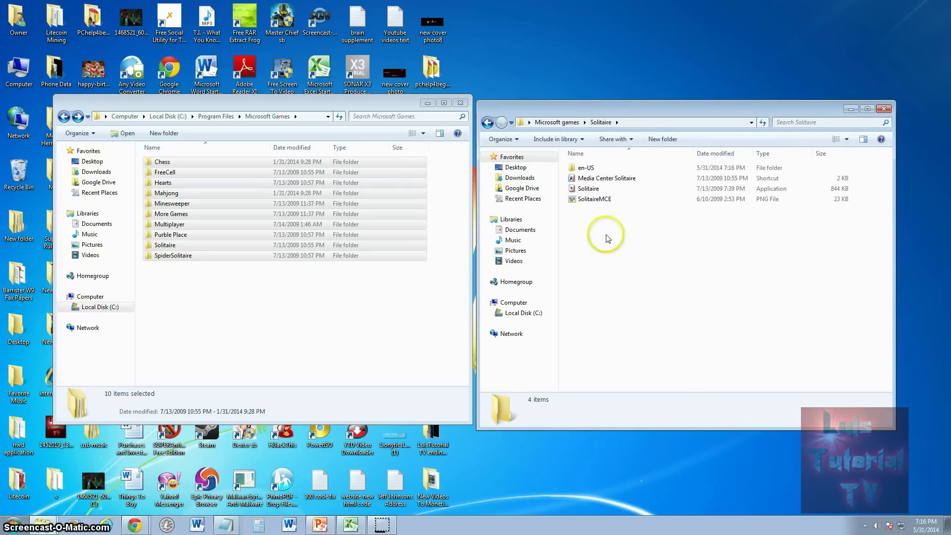
pyautogui.click(592, 193)
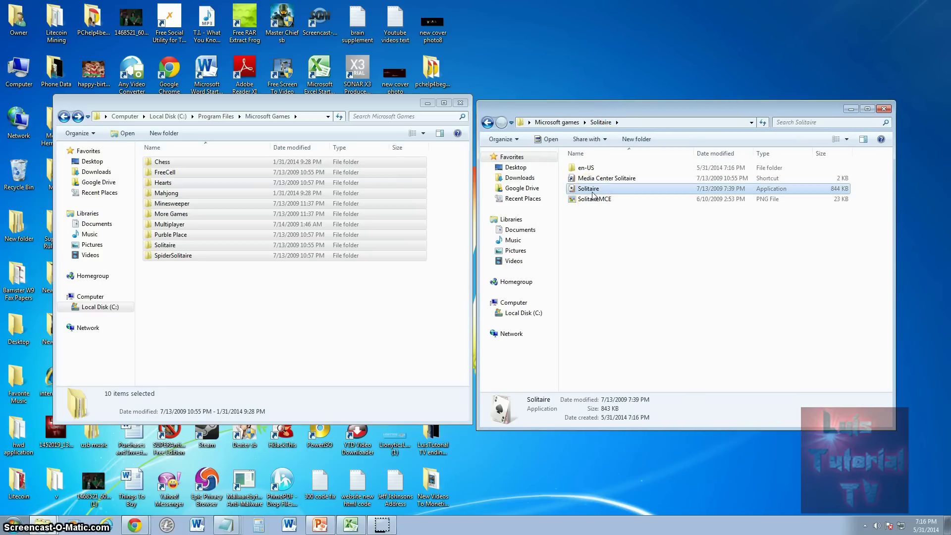
pyautogui.rightClick(593, 193)
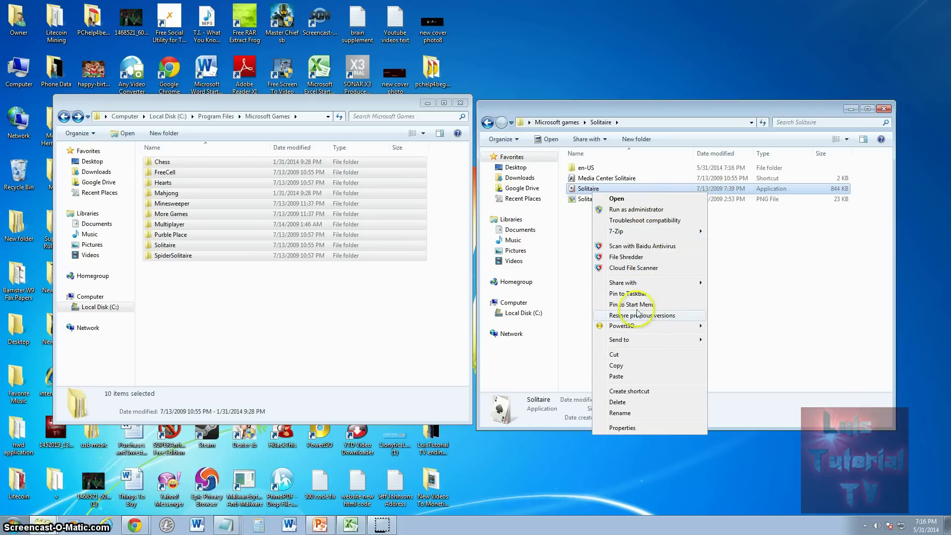
pyautogui.click(632, 391)
pyautogui.moveTo(644, 190); pyautogui.dragTo(563, 458)
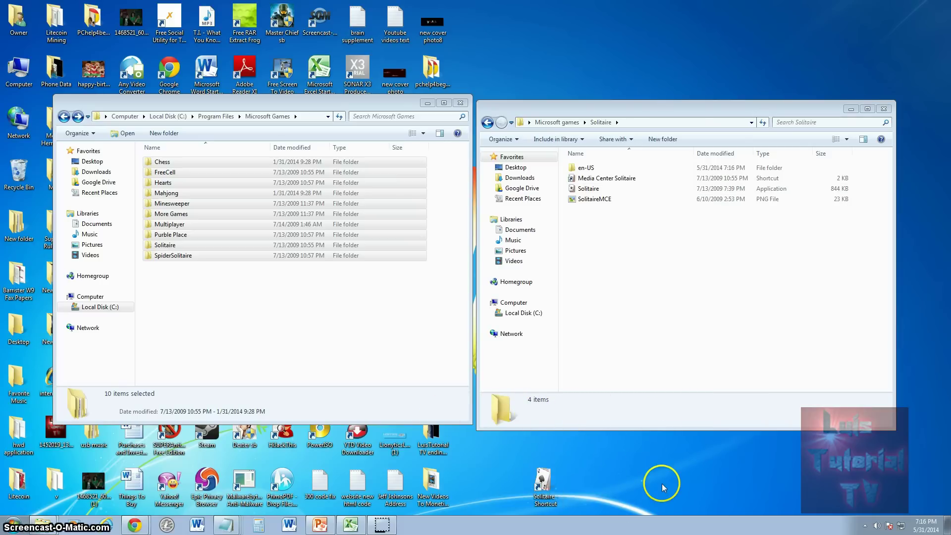
pyautogui.moveTo(545, 483); pyautogui.dragTo(585, 481)
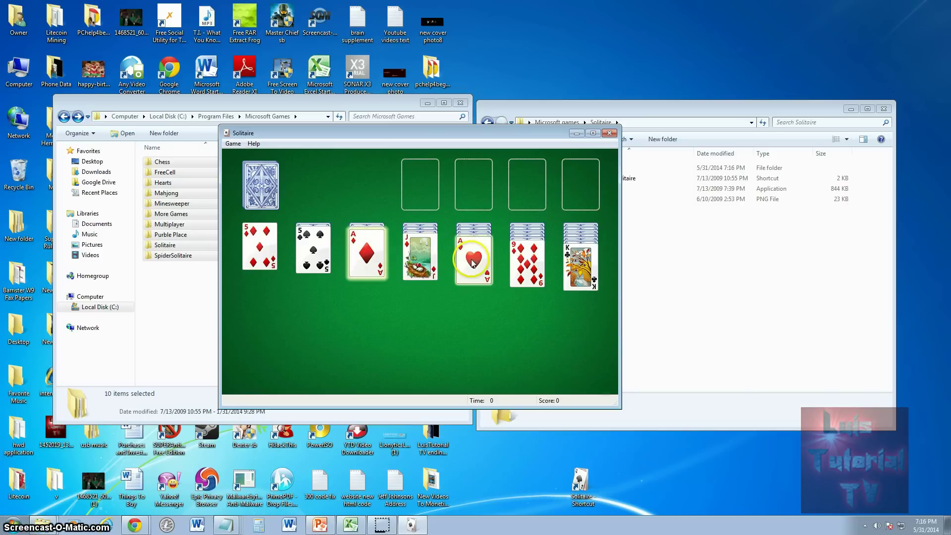
# - Attempt a card move, then maximize the Solitaire game window
pyautogui.click(507, 268)
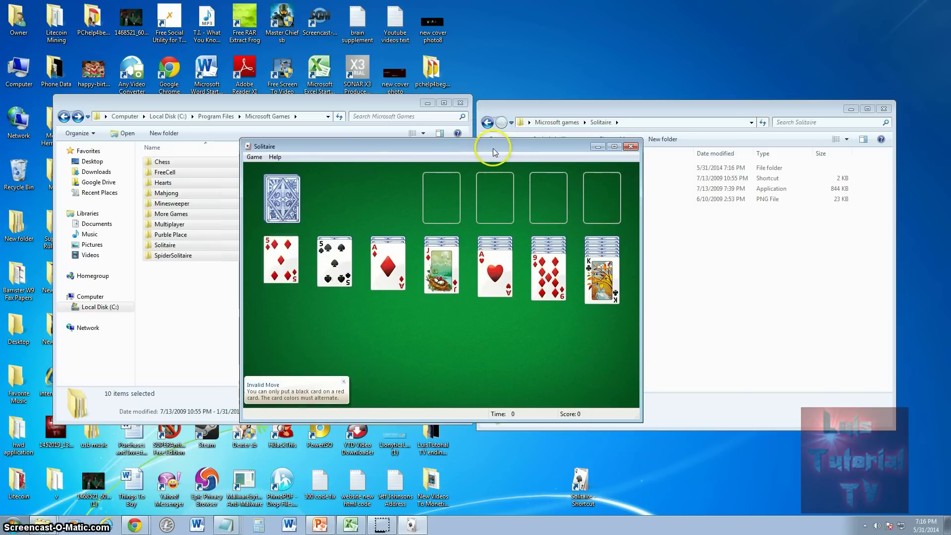
pyautogui.moveTo(507, 154); pyautogui.dragTo(512, 153)
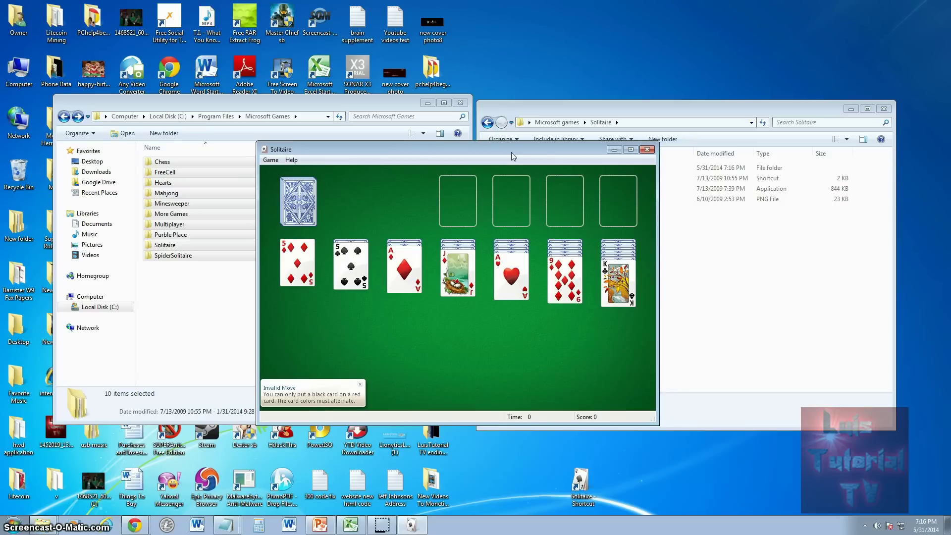
pyautogui.click(615, 159)
pyautogui.click(631, 150)
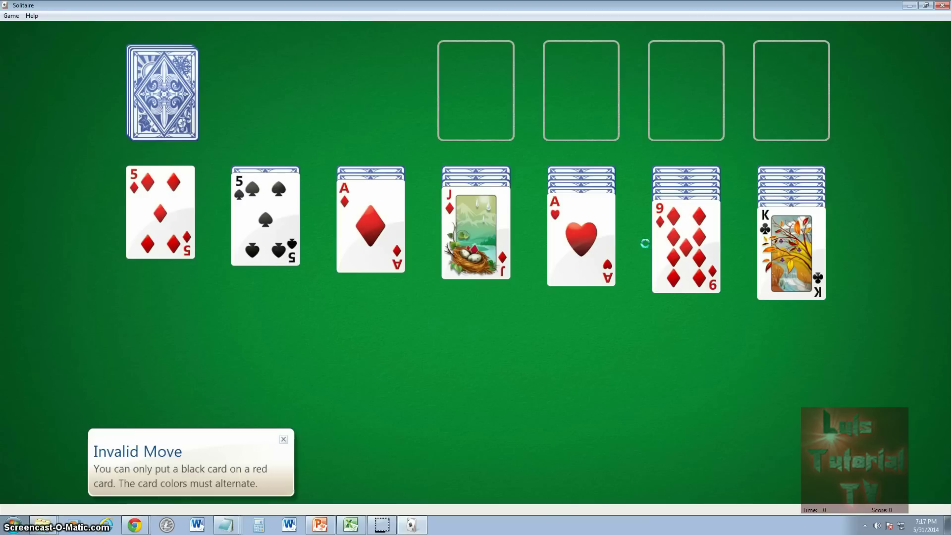
# - Restore the Solitaire window to normal size and move it lower over Explorer
pyautogui.click(947, 44)
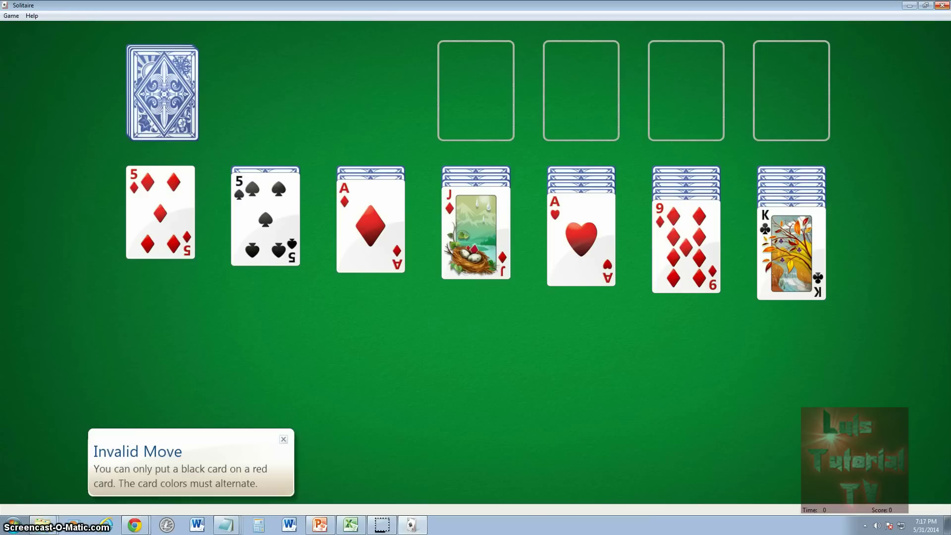
pyautogui.click(675, 164)
pyautogui.click(121, 530)
pyautogui.click(486, 375)
pyautogui.click(925, 6)
pyautogui.moveTo(445, 152); pyautogui.dragTo(463, 191)
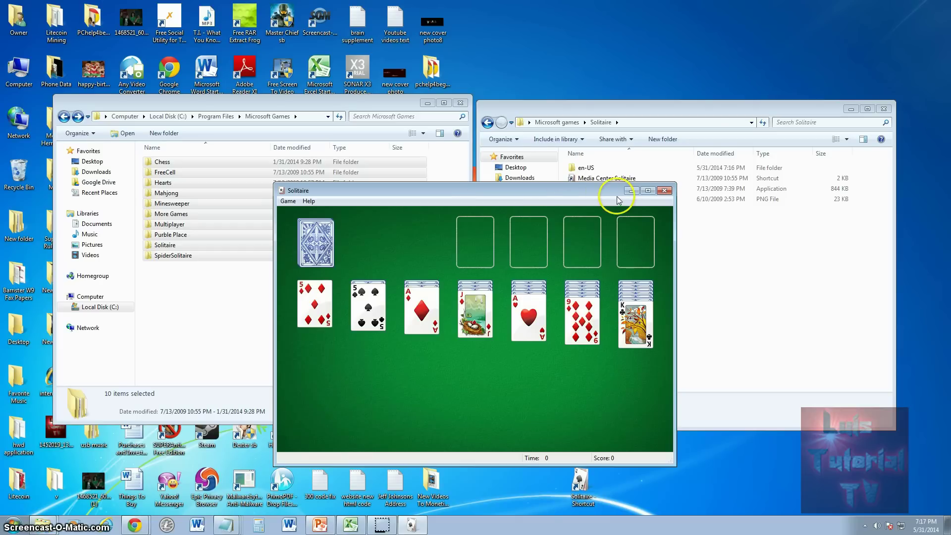
pyautogui.moveTo(601, 191); pyautogui.dragTo(601, 168)
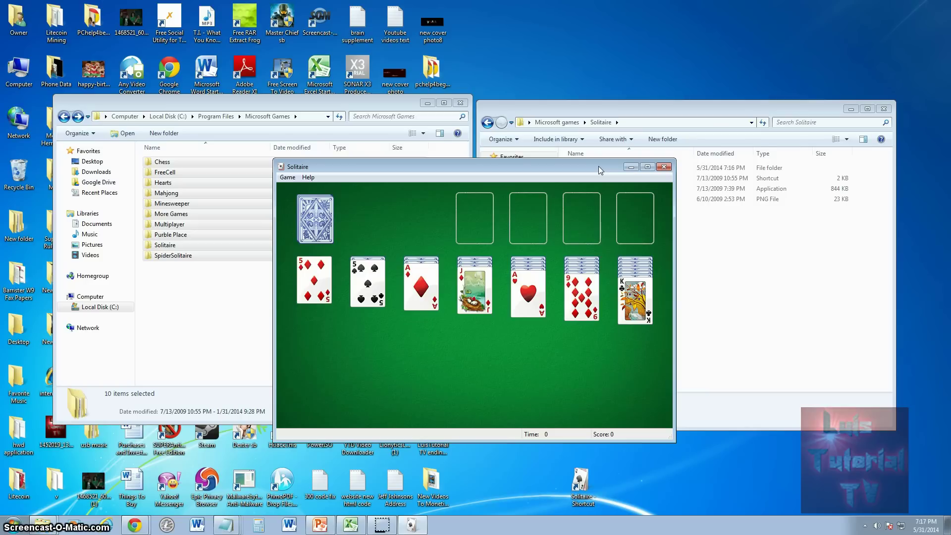
pyautogui.click(206, 268)
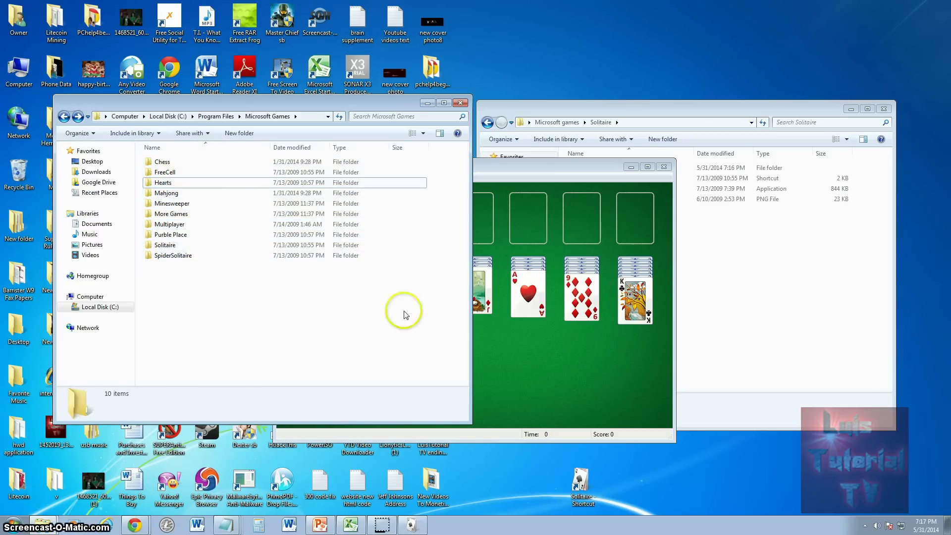
pyautogui.moveTo(514, 168); pyautogui.dragTo(532, 185)
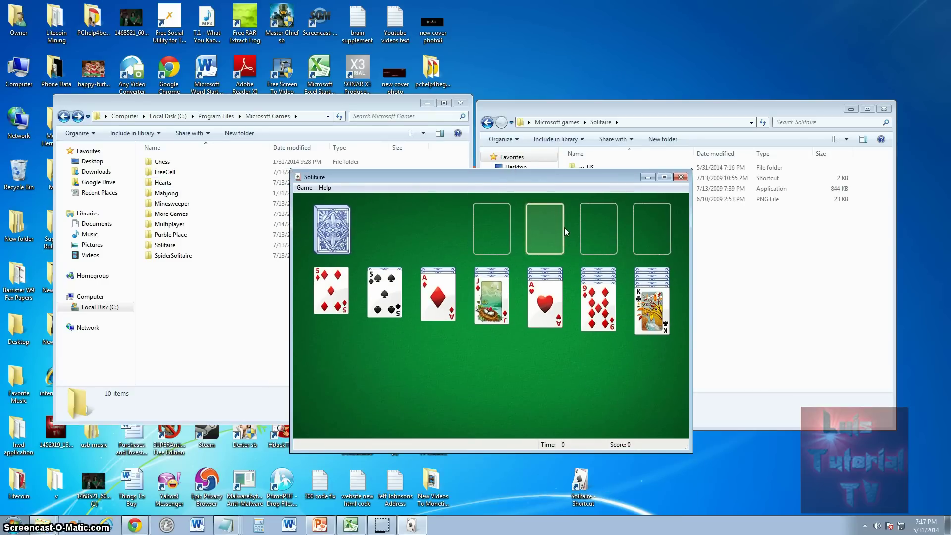